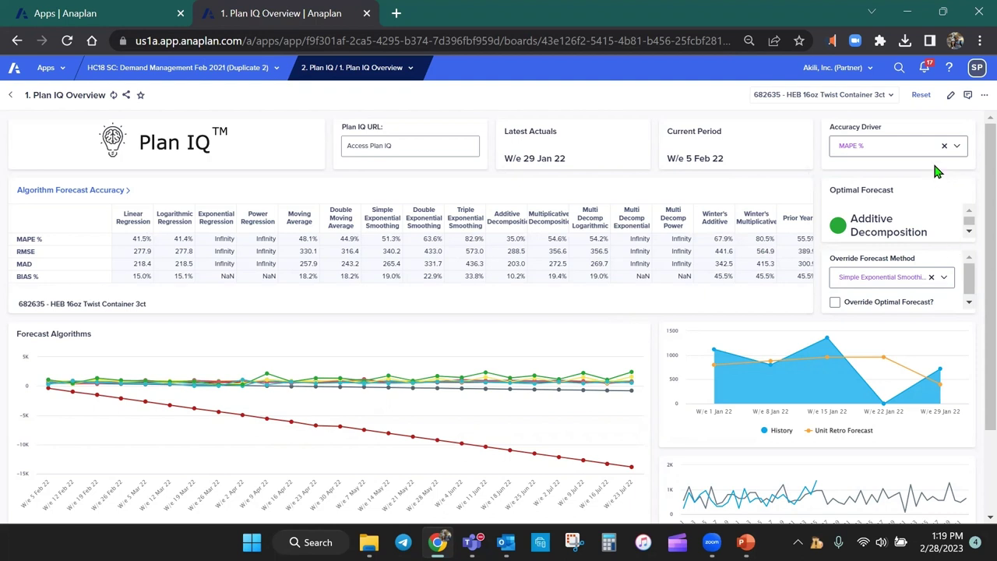
- Review the available accuracy drivers and override forecast methods without changing either selection
{"action": "left_click", "coordinate": [956, 145]}
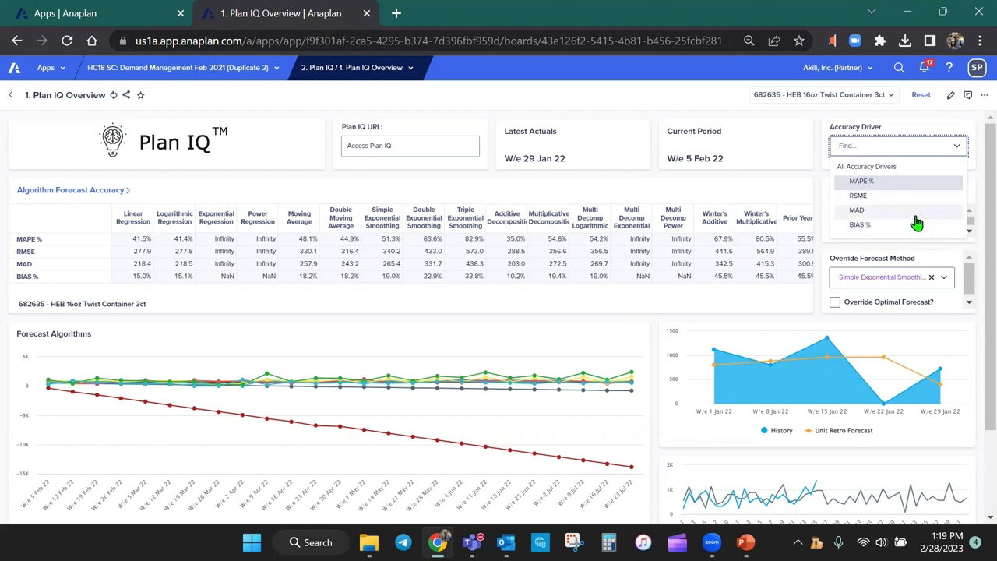
{"action": "left_click", "coordinate": [820, 171]}
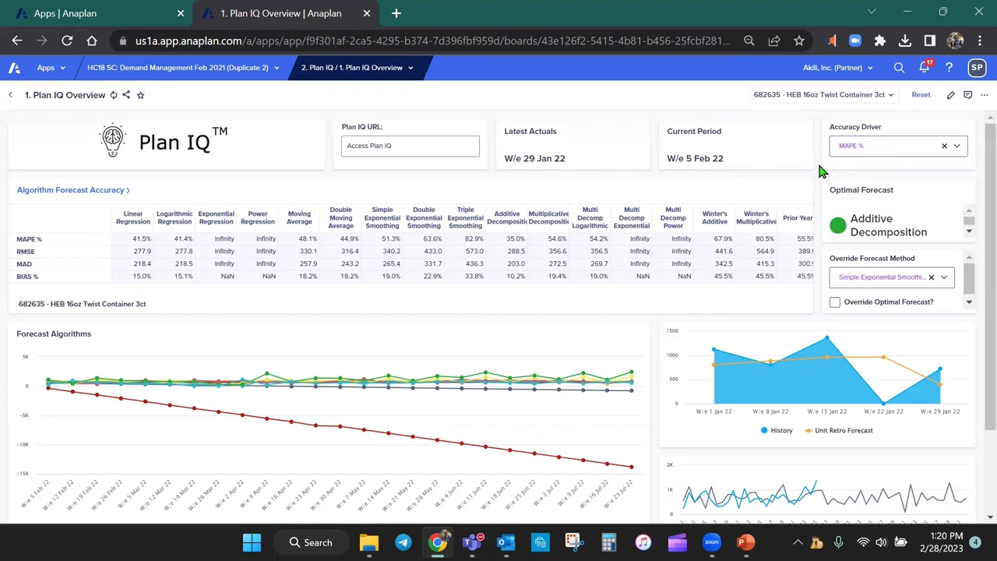
{"action": "left_click", "coordinate": [944, 277]}
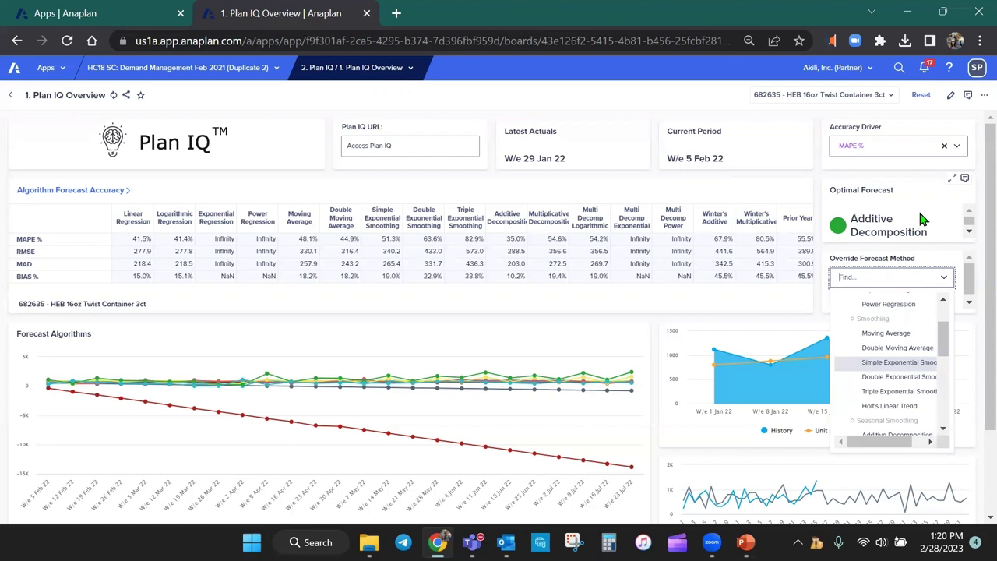
{"action": "left_click", "coordinate": [817, 179]}
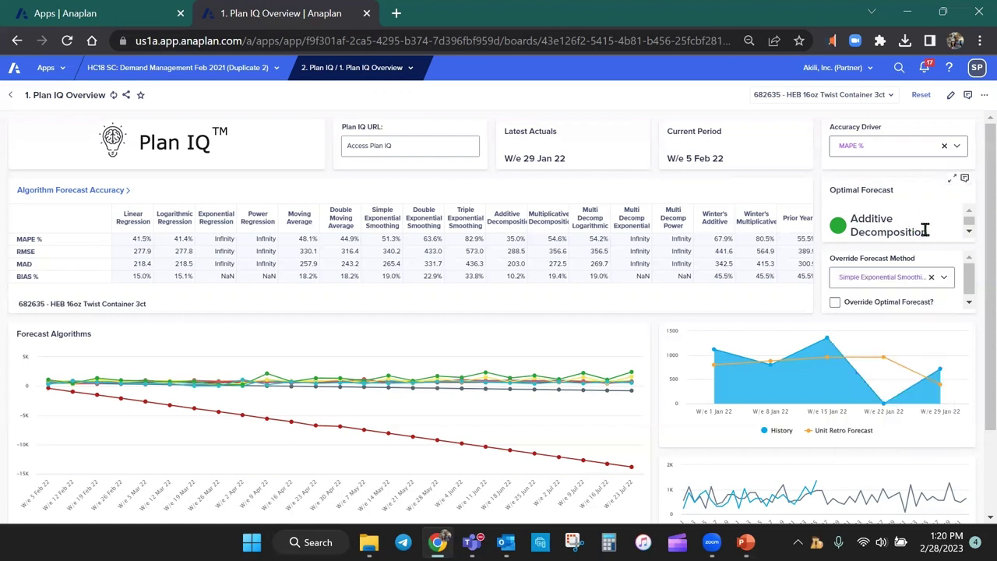
- Switch the overview to item 052220 - FL 16oz Twist Container 3ct/6 and set its override forecast method to Triple Exponential Smoothing
{"action": "left_click", "coordinate": [876, 94]}
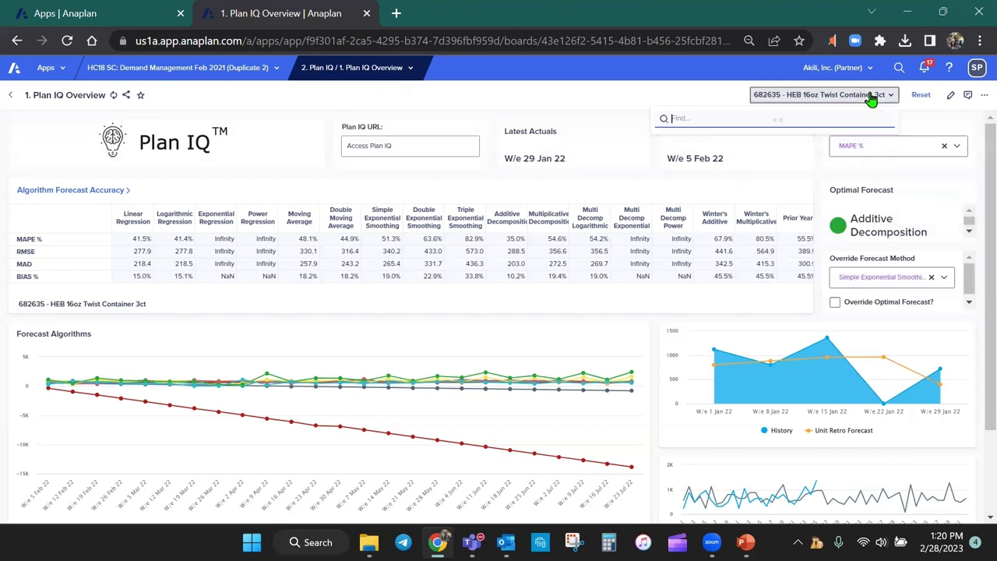
{"action": "left_click", "coordinate": [828, 238]}
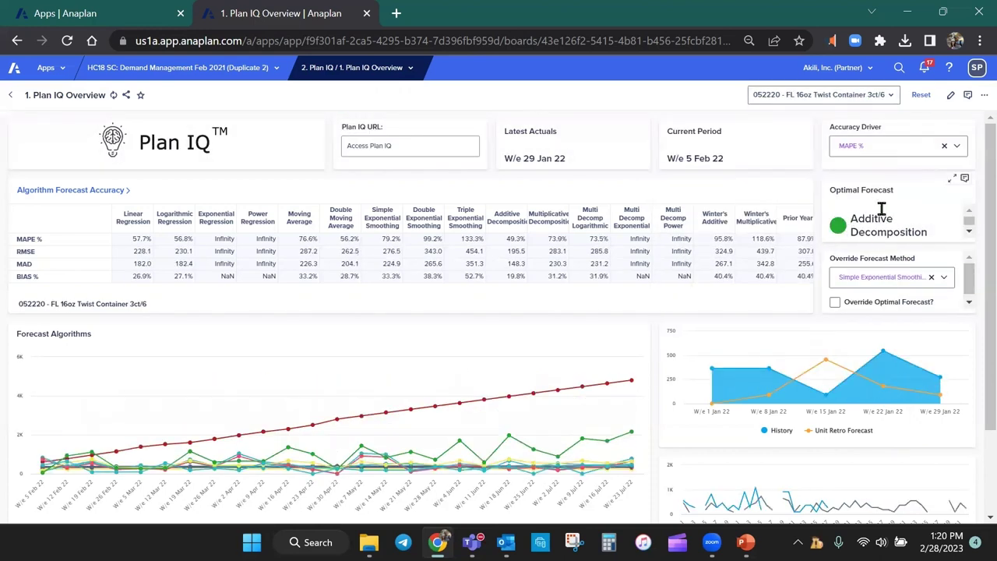
{"action": "left_click", "coordinate": [938, 278]}
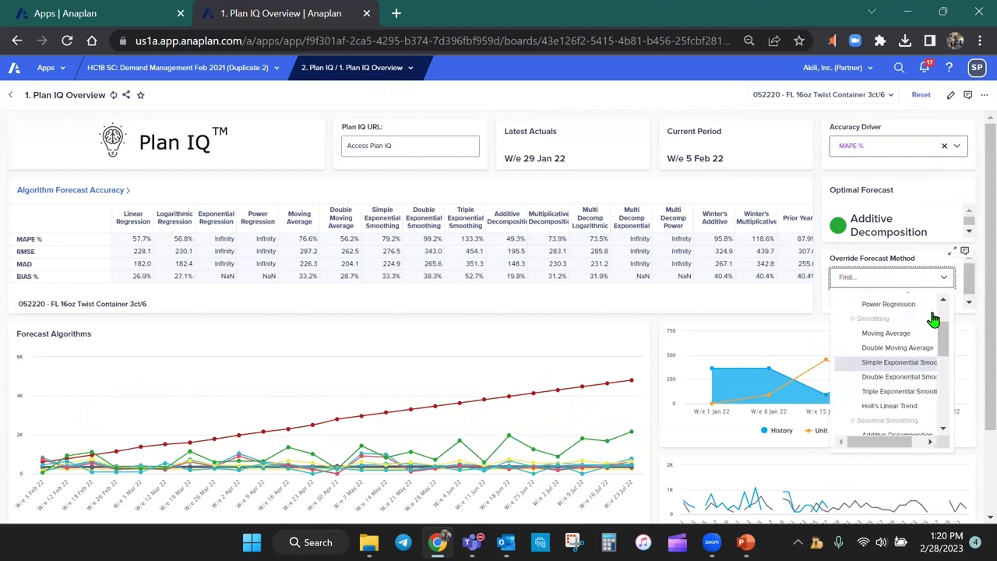
{"action": "left_click", "coordinate": [895, 391]}
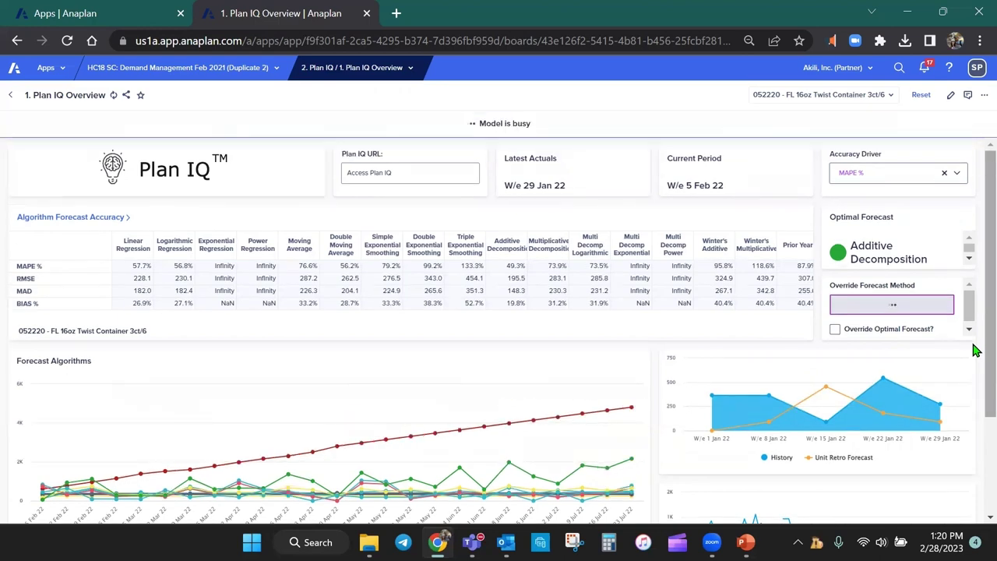
- Open the Plan IQ Details page in a new browser tab and switch to that tab
{"action": "scroll", "coordinate": [976, 351], "scroll_direction": "down", "scroll_amount": 1}
{"action": "scroll", "coordinate": [976, 357], "scroll_direction": "down", "scroll_amount": 1}
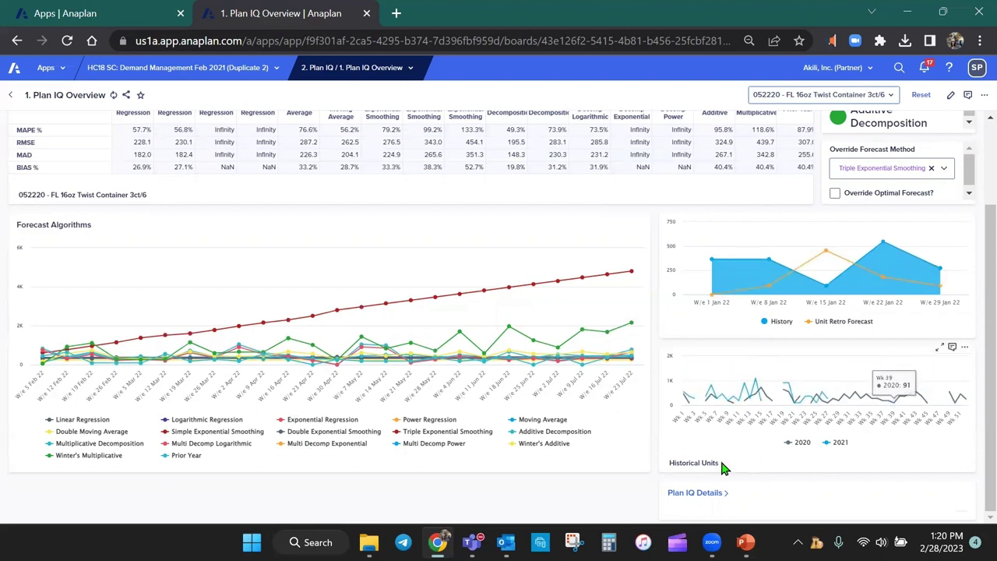
{"action": "right_click", "coordinate": [686, 493]}
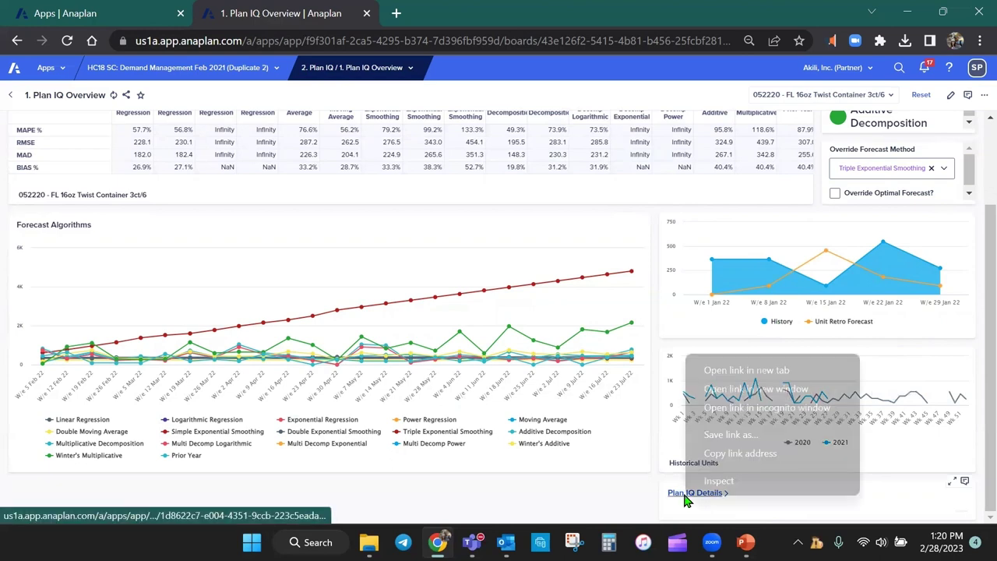
{"action": "left_click", "coordinate": [742, 377]}
{"action": "key", "text": "ctrl+Tab"}
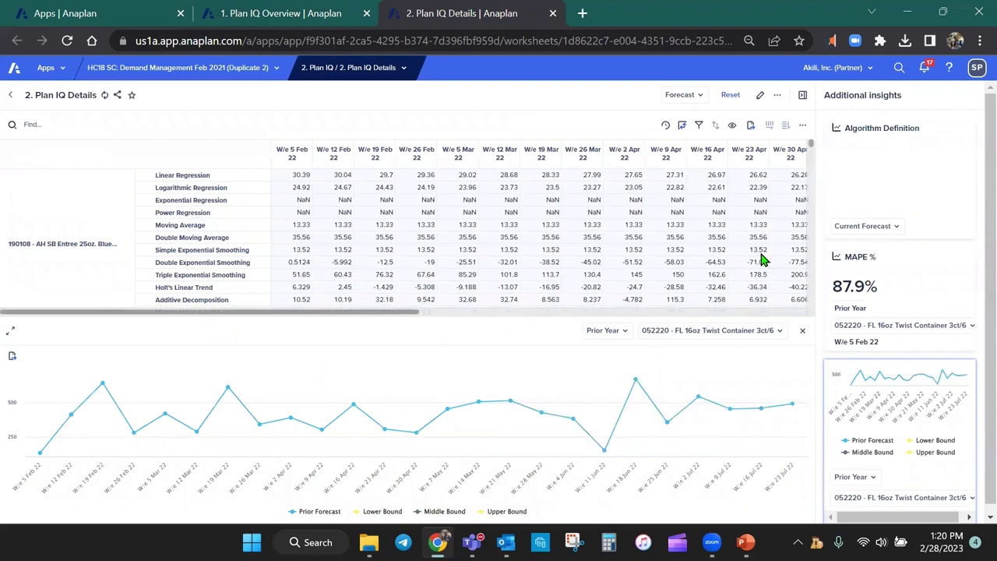
- Select the Linear Regression row and switch the forecast chart's algorithm to Simple Exponential Smoothing, checking its MAPE % insight
{"action": "left_click", "coordinate": [193, 179]}
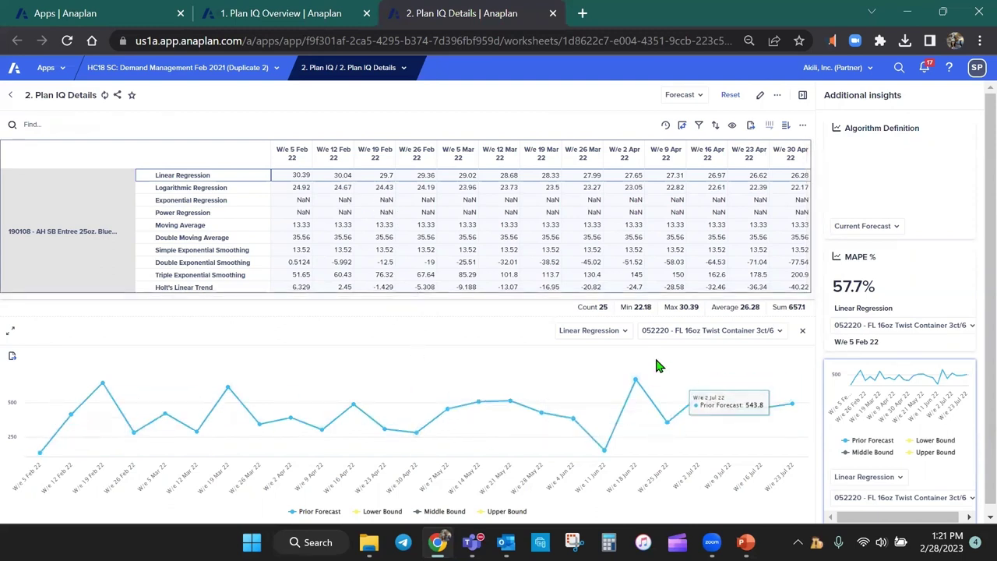
{"action": "left_click", "coordinate": [616, 333]}
{"action": "left_click", "coordinate": [365, 387]}
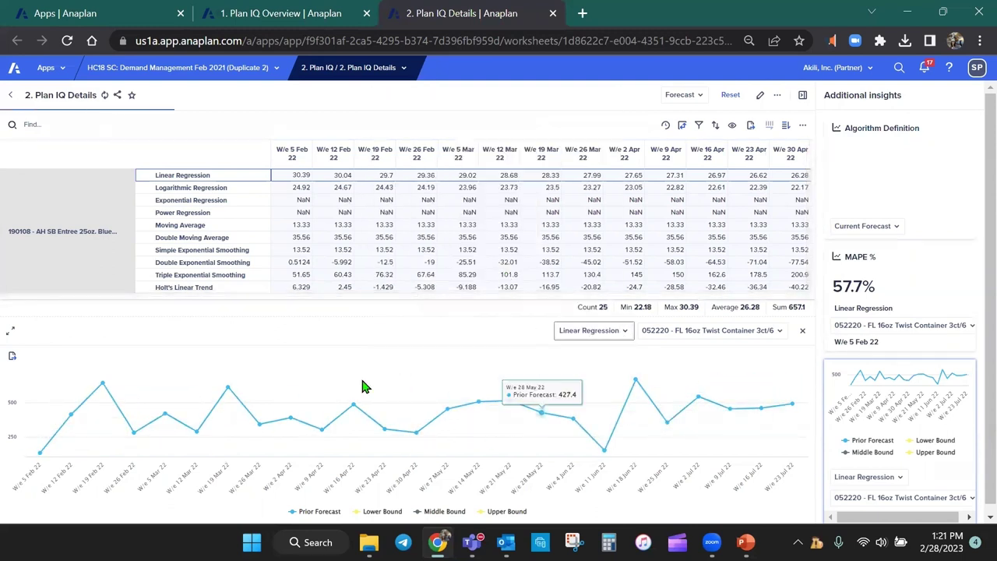
{"action": "scroll", "coordinate": [974, 403], "scroll_direction": "down", "scroll_amount": 1}
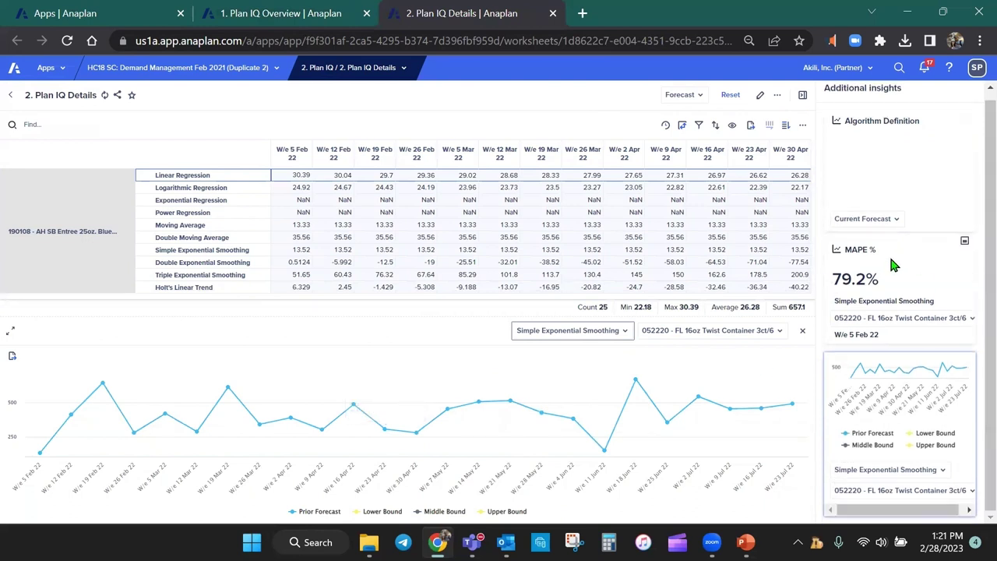
{"action": "scroll", "coordinate": [889, 254], "scroll_direction": "up", "scroll_amount": 1}
- Go to the Outlier Correction page of Plan IQ, keeping the item selection as it is
{"action": "left_click", "coordinate": [394, 78]}
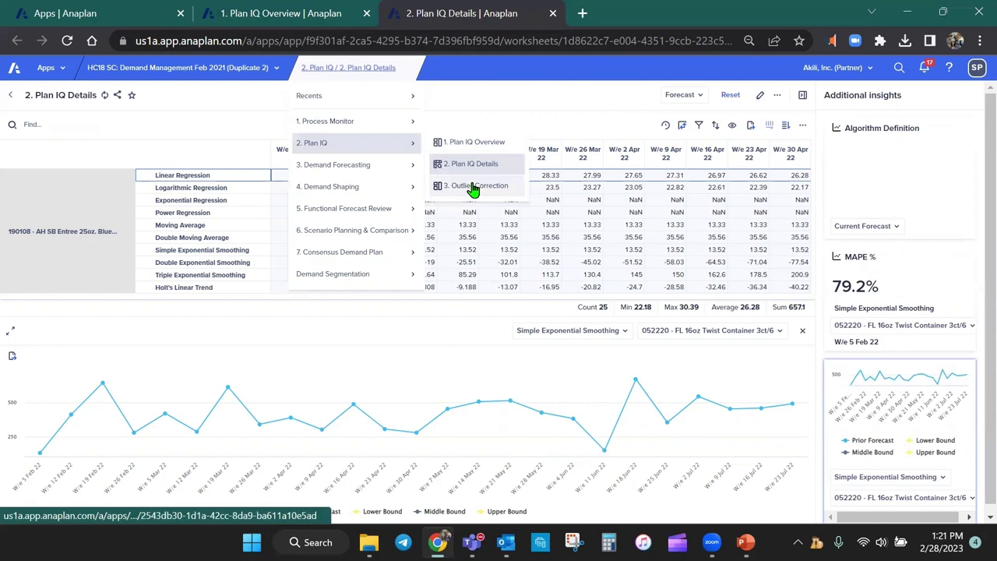
{"action": "left_click", "coordinate": [454, 187]}
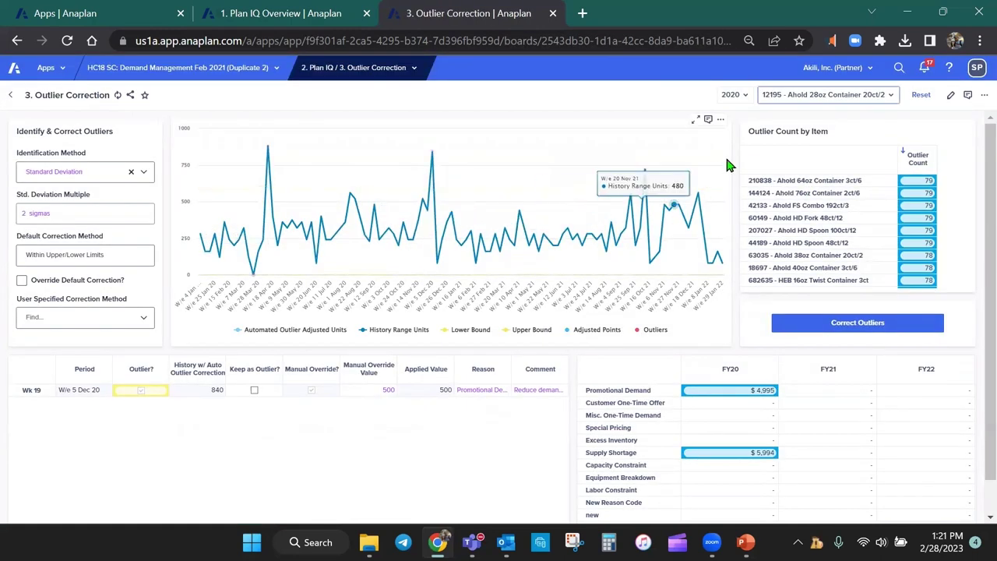
{"action": "left_click", "coordinate": [826, 97]}
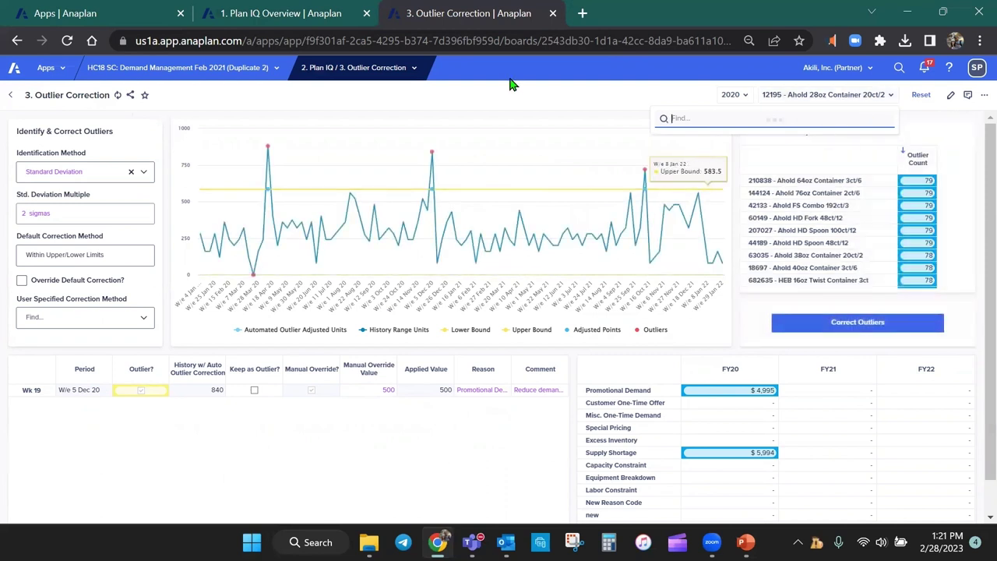
{"action": "left_click", "coordinate": [449, 92]}
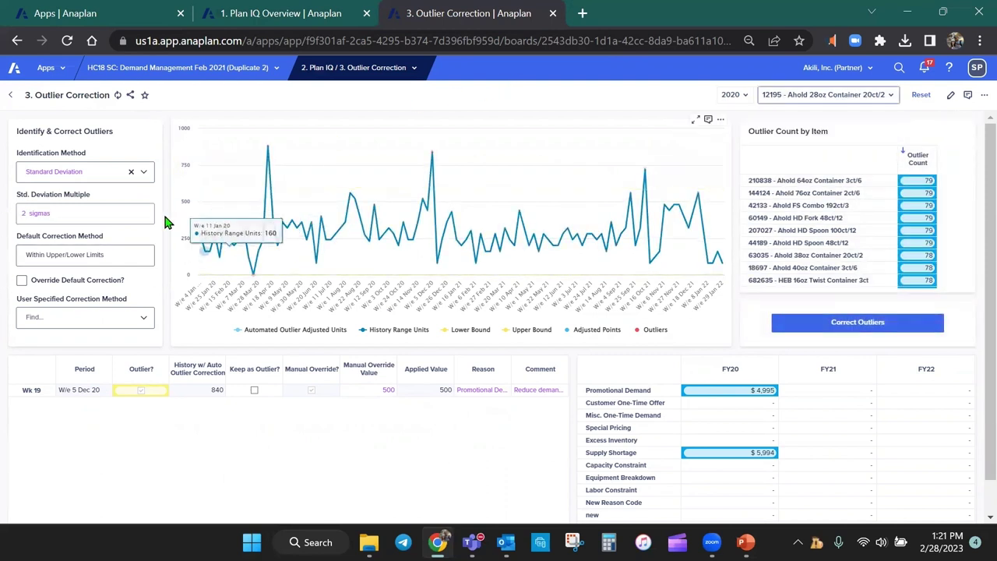
- Try a standard deviation multiple of 3 sigmas with the Standard Deviation identification method
{"action": "left_click", "coordinate": [144, 170]}
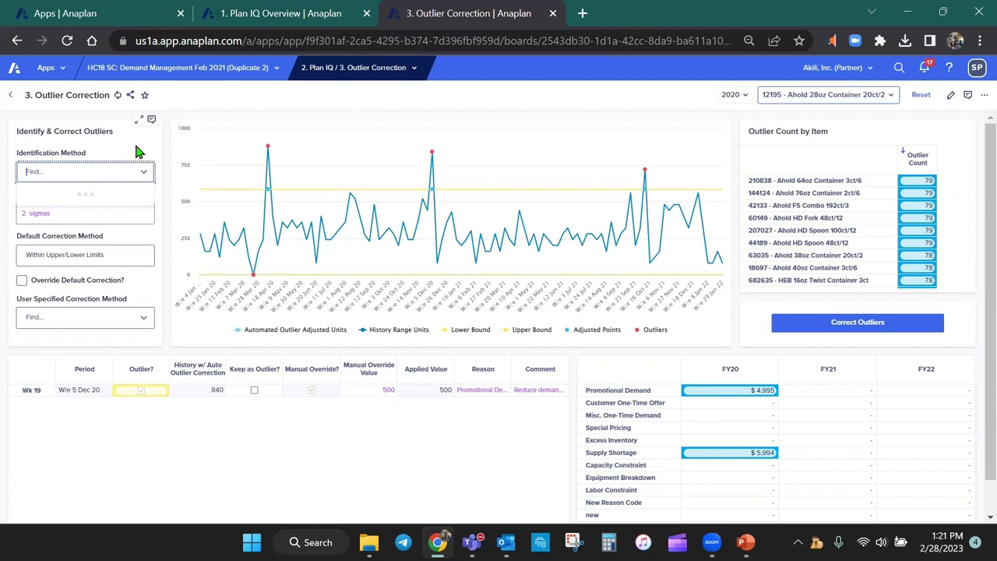
{"action": "left_click", "coordinate": [92, 164]}
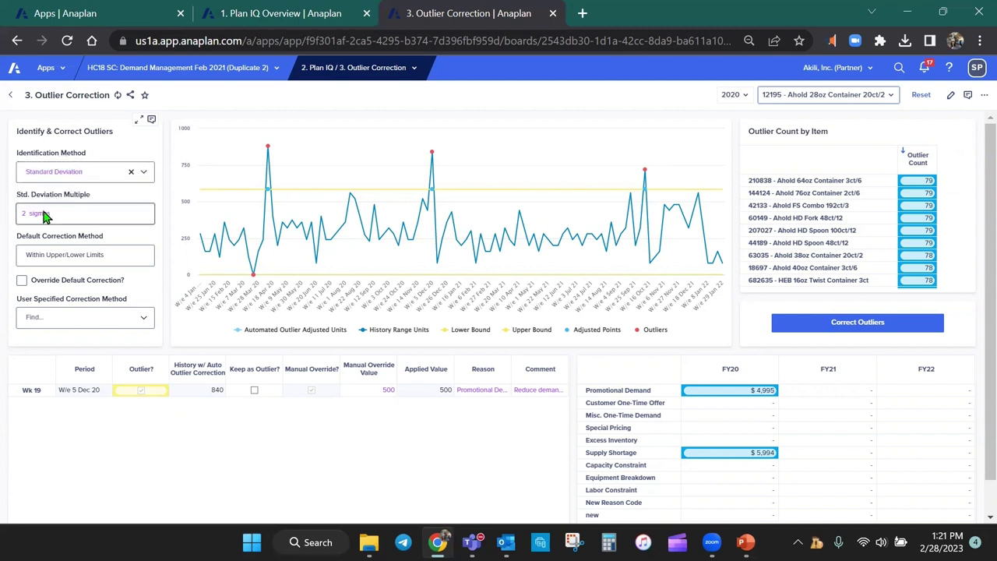
{"action": "left_click", "coordinate": [116, 213]}
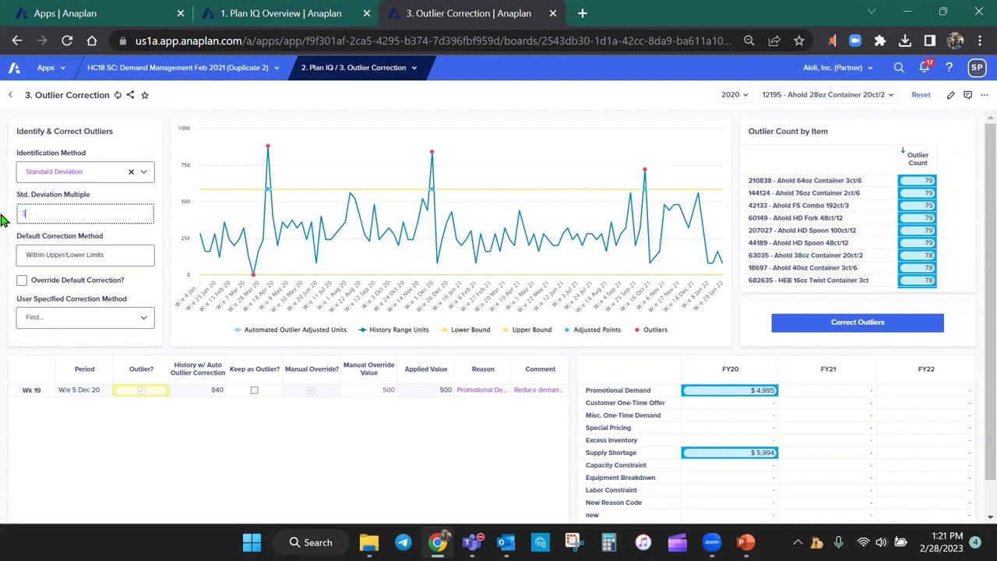
{"action": "key", "text": "Return"}
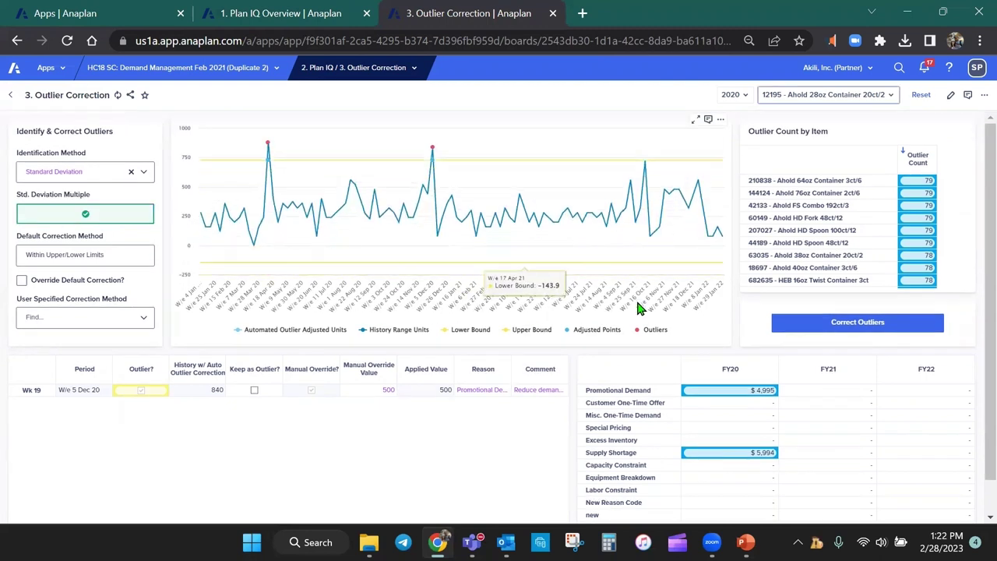
- Set the standard deviation multiple to 1 sigma and the user specified correction method to Average of Future Periods
{"action": "left_click", "coordinate": [85, 212]}
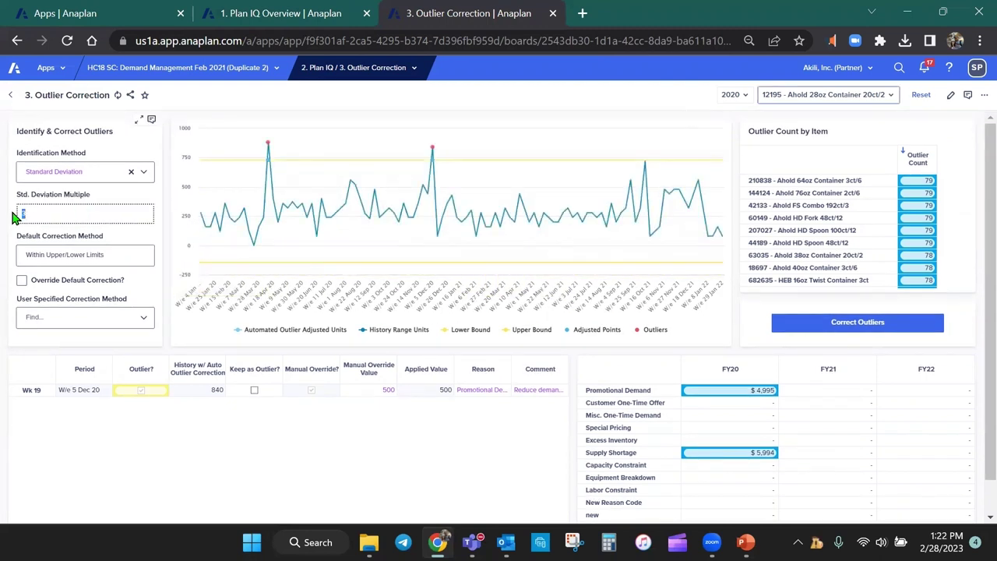
{"action": "type", "text": "1"}
{"action": "key", "text": "Return"}
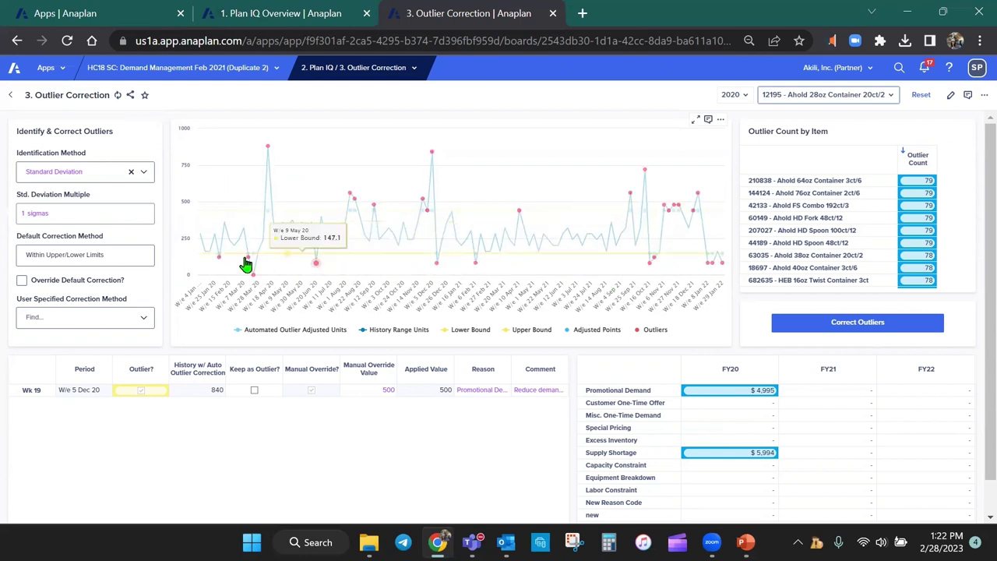
{"action": "left_click", "coordinate": [148, 319]}
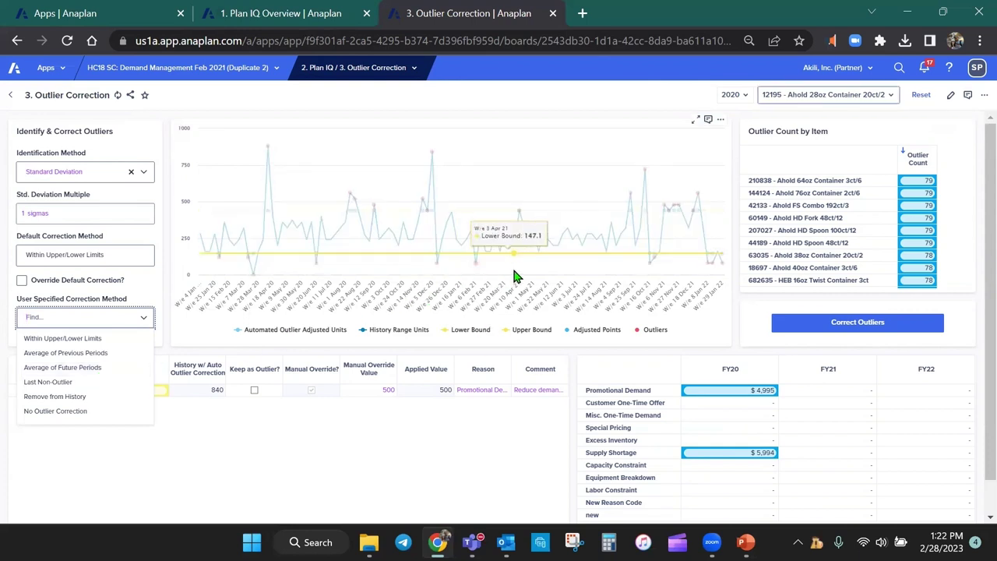
{"action": "left_click", "coordinate": [96, 371]}
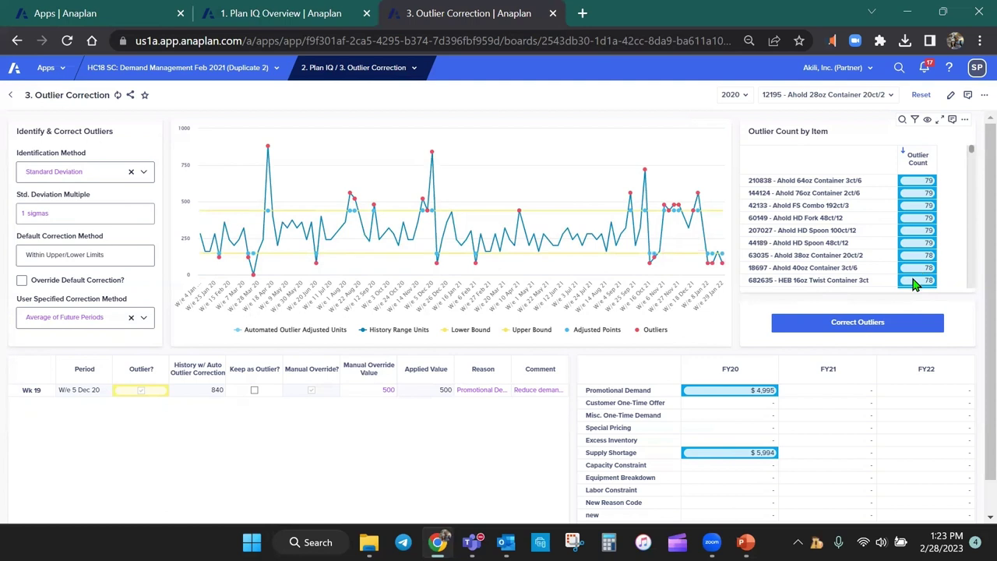
- Set the reason for the Wk 2 outlier (W/e 8 Aug 20) to Special Pricing in the outlier table
{"action": "scroll", "coordinate": [685, 421], "scroll_direction": "down", "scroll_amount": 1}
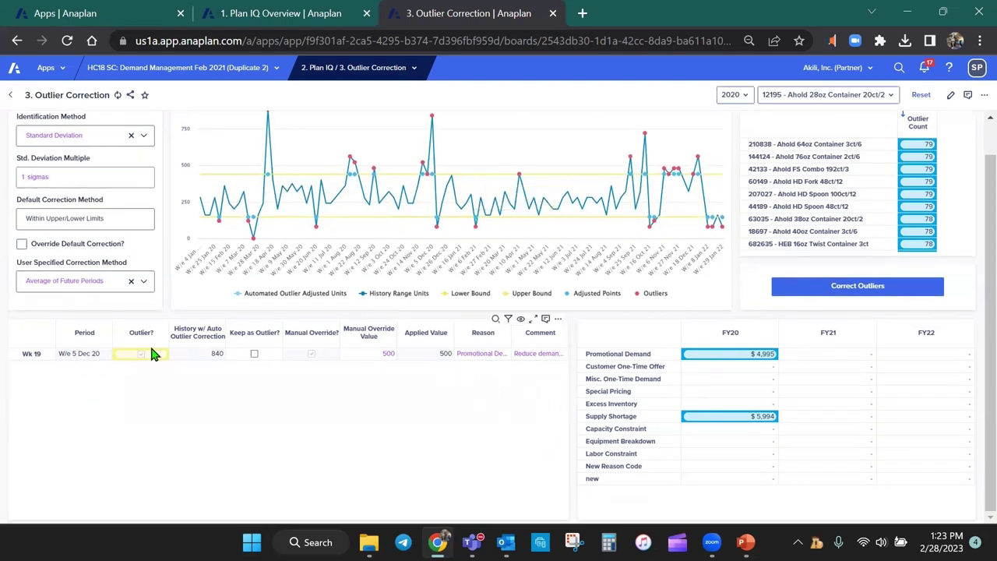
{"action": "left_click", "coordinate": [316, 227]}
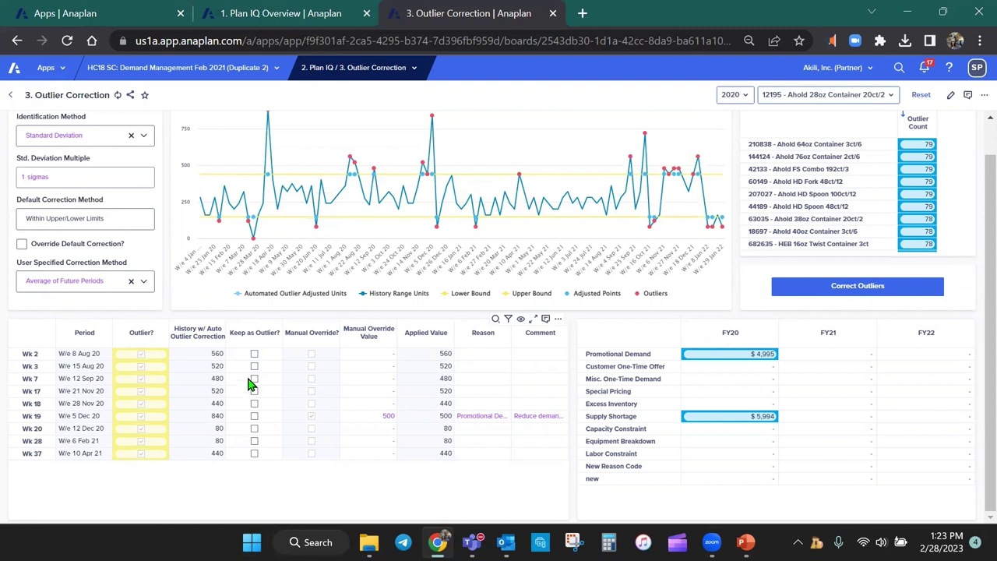
{"action": "left_click", "coordinate": [385, 356]}
{"action": "left_click", "coordinate": [493, 356]}
{"action": "left_click", "coordinate": [509, 356]}
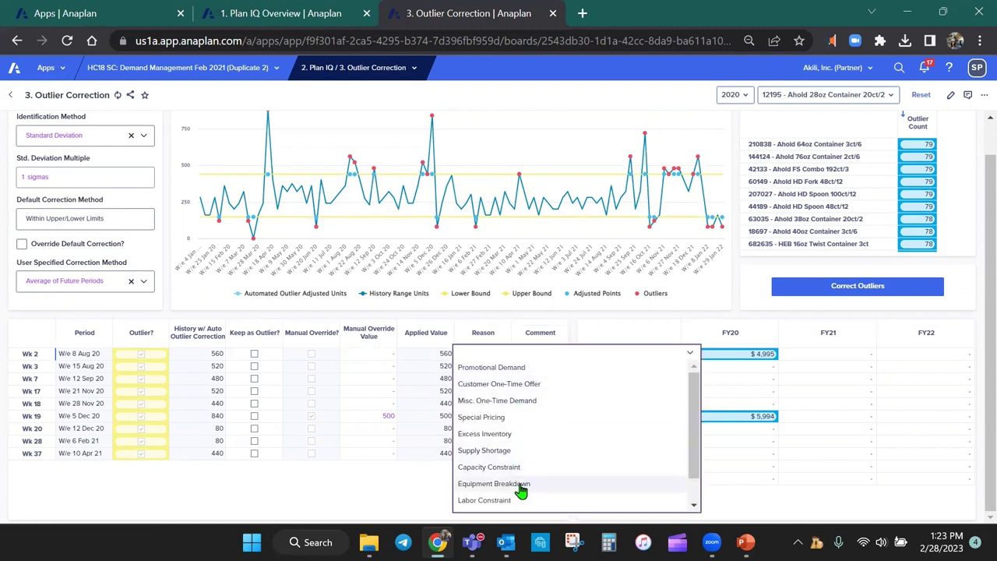
{"action": "left_click", "coordinate": [571, 312]}
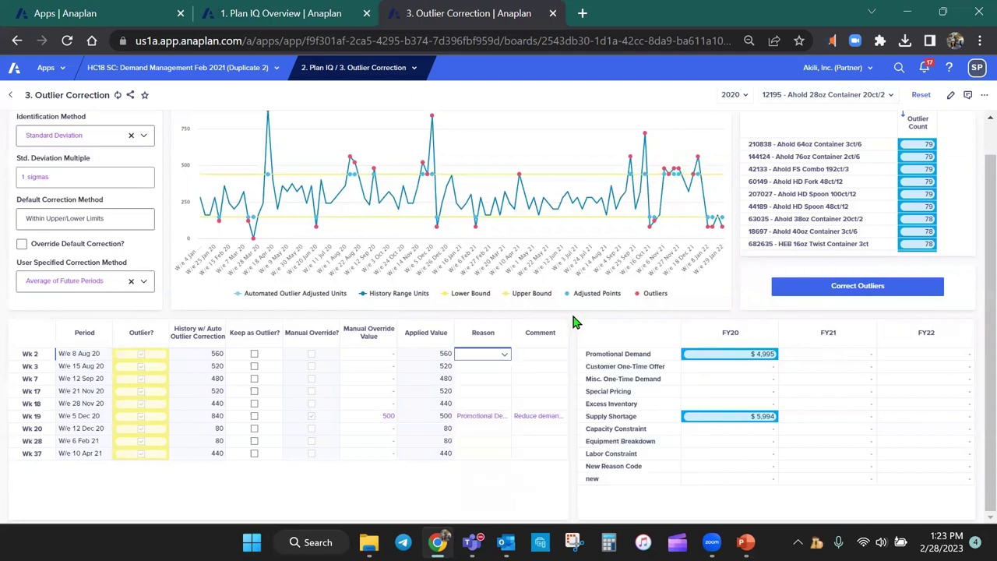
{"action": "left_click", "coordinate": [505, 353]}
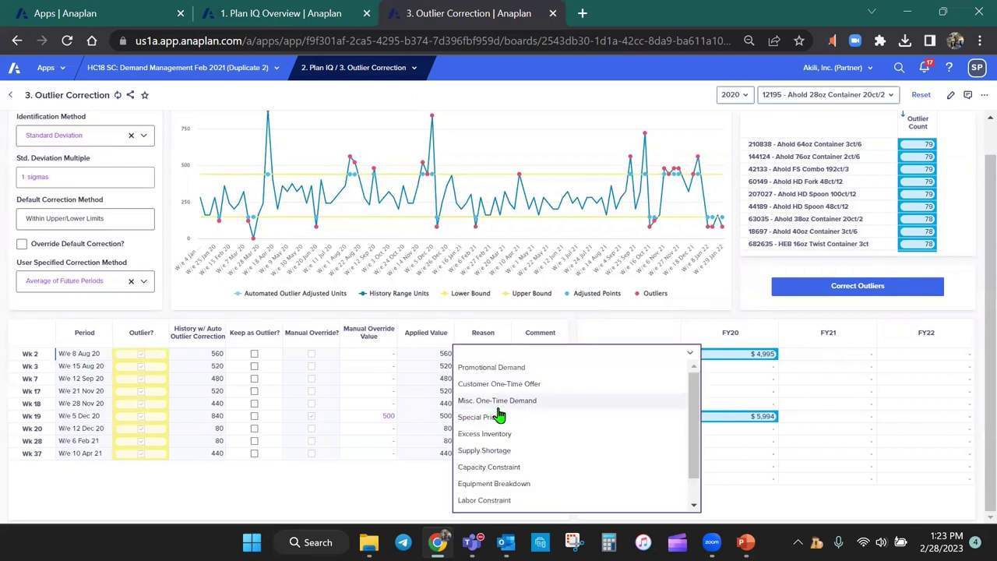
{"action": "left_click", "coordinate": [496, 420]}
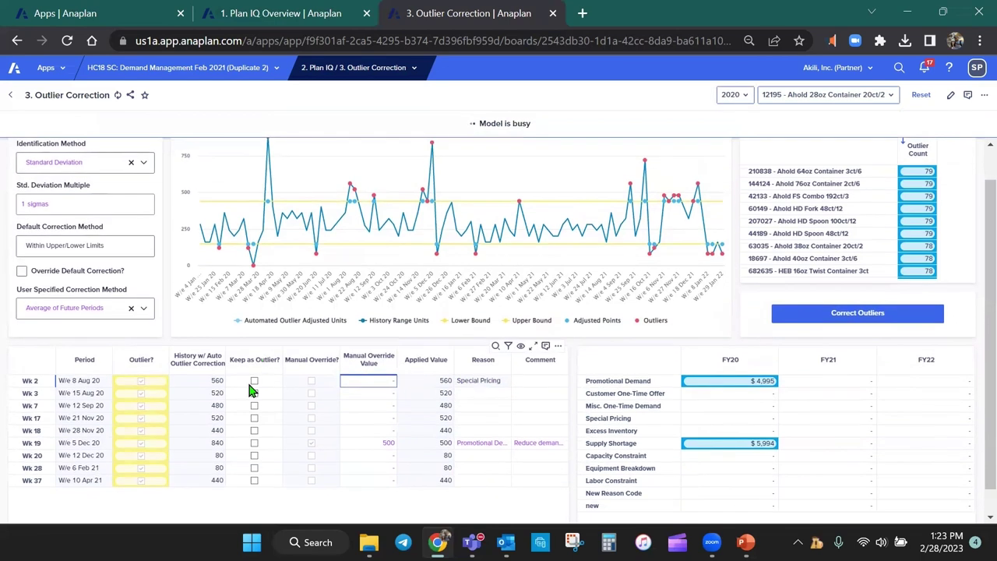
- Set the Wk 2 manual override value to 500 and toggle its Keep as Outlier option on and back off
{"action": "left_click", "coordinate": [255, 381]}
{"action": "left_click", "coordinate": [366, 388]}
{"action": "type", "text": "500"}
{"action": "key", "text": "Return"}
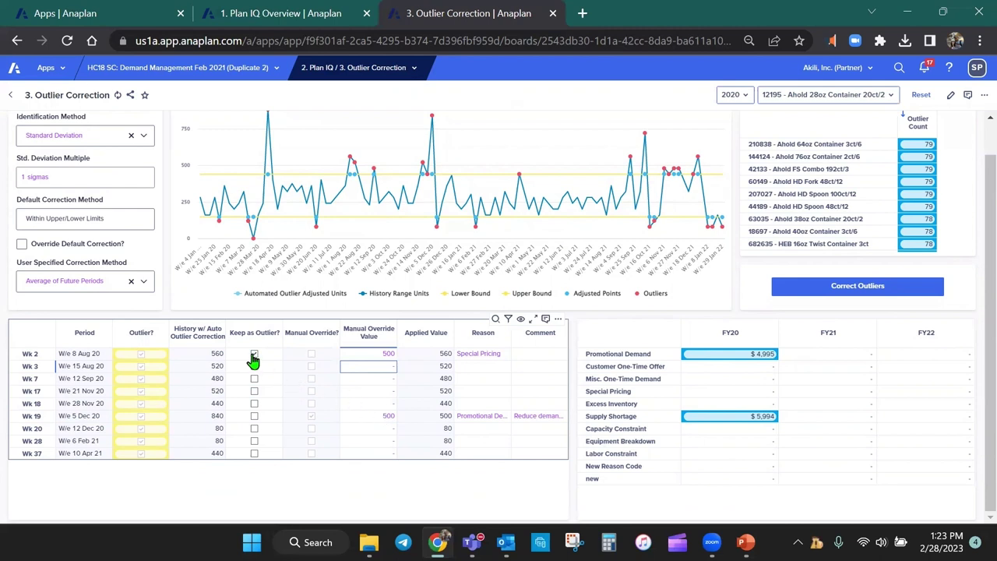
{"action": "left_click", "coordinate": [254, 354]}
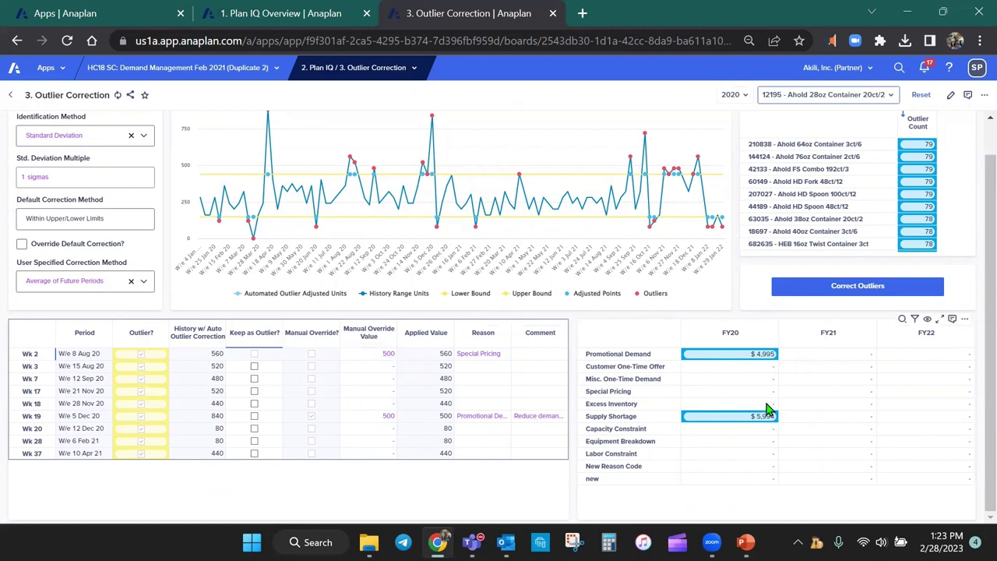
- Add the comment "demo" to the Wk 2 outlier (W/e 8 Aug 20) and refresh the Outlier Correction page
{"action": "left_click", "coordinate": [539, 381]}
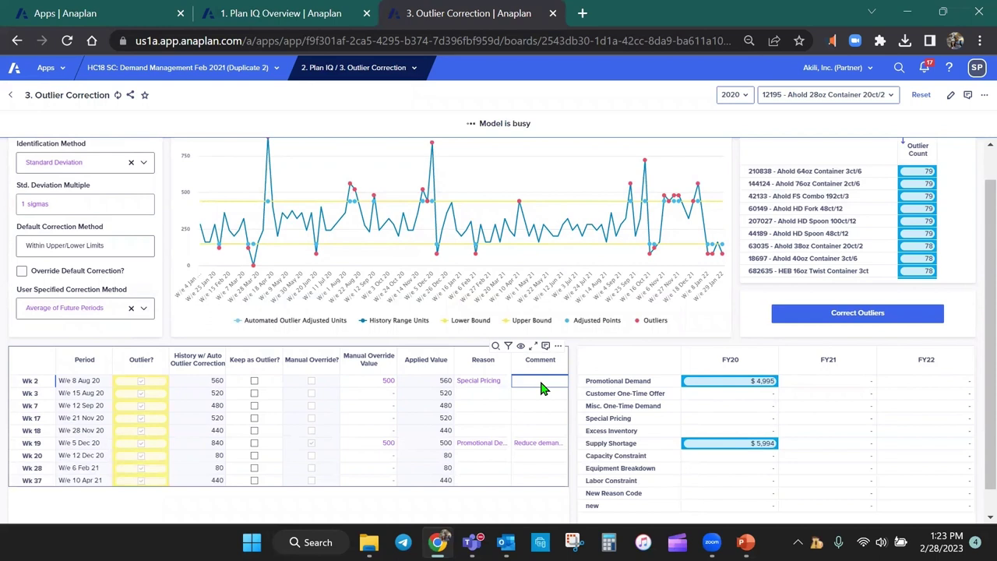
{"action": "type", "text": "c"}
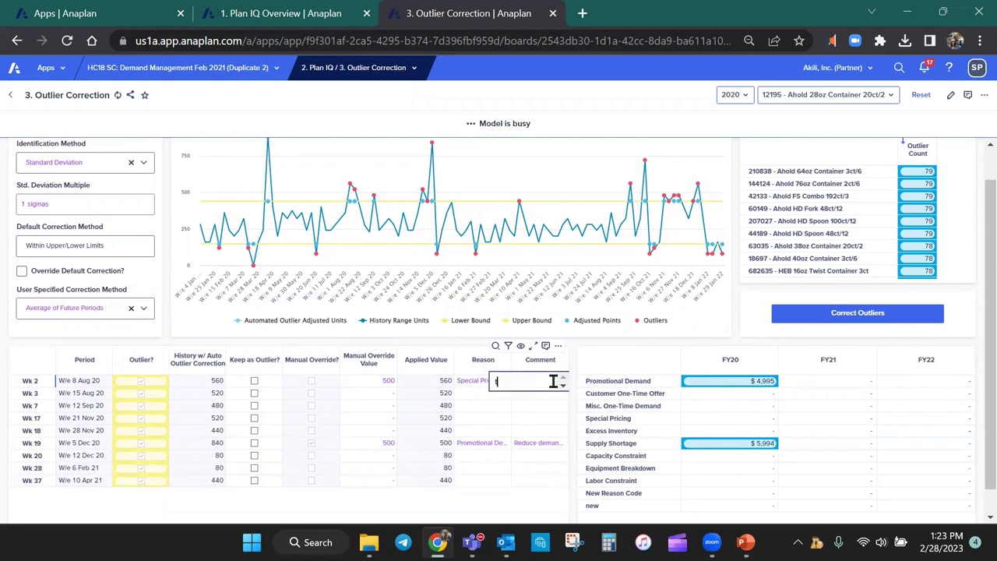
{"action": "type", "text": "emo"}
{"action": "key", "text": "Return"}
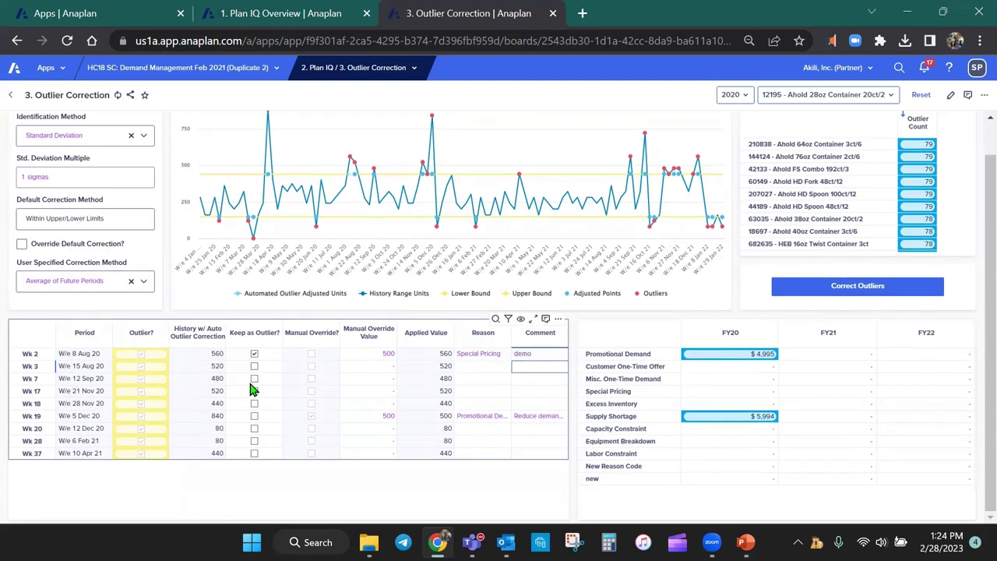
{"action": "scroll", "coordinate": [211, 156], "scroll_direction": "up", "scroll_amount": 1}
{"action": "left_click", "coordinate": [117, 95]}
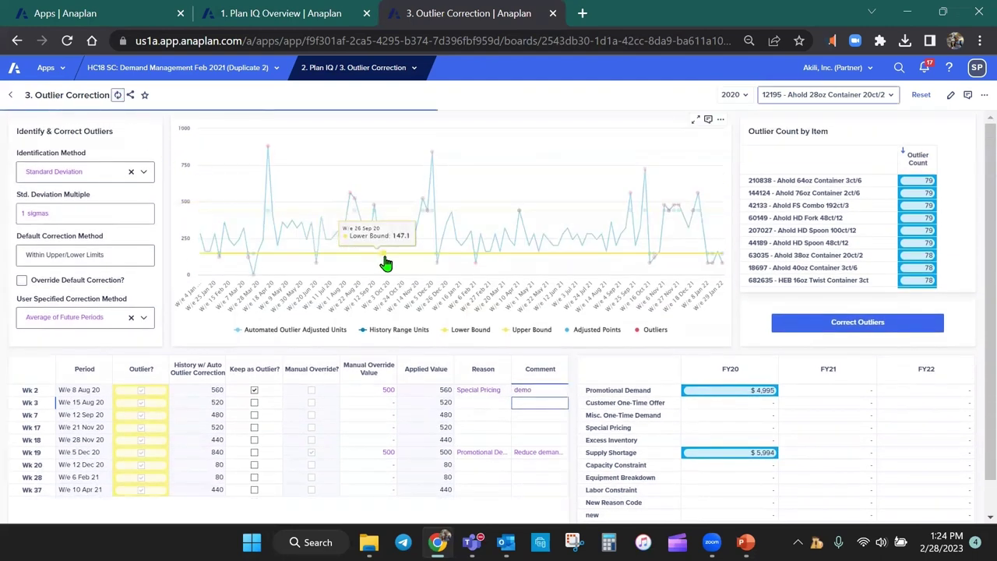
- Check the Special Pricing row for FY20 in the summary of corrections by reason
{"action": "scroll", "coordinate": [779, 382], "scroll_direction": "down", "scroll_amount": 1}
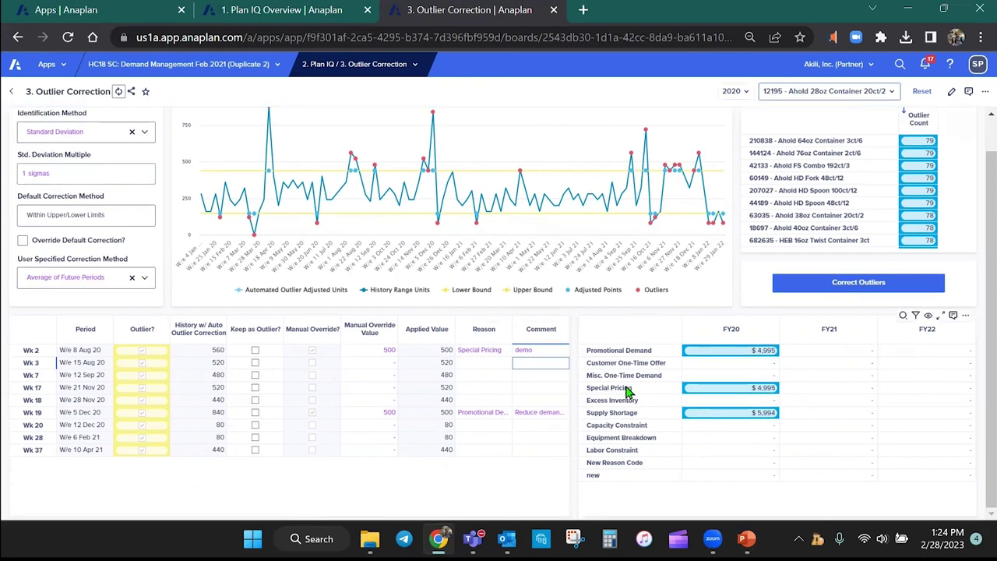
{"action": "left_click", "coordinate": [626, 390]}
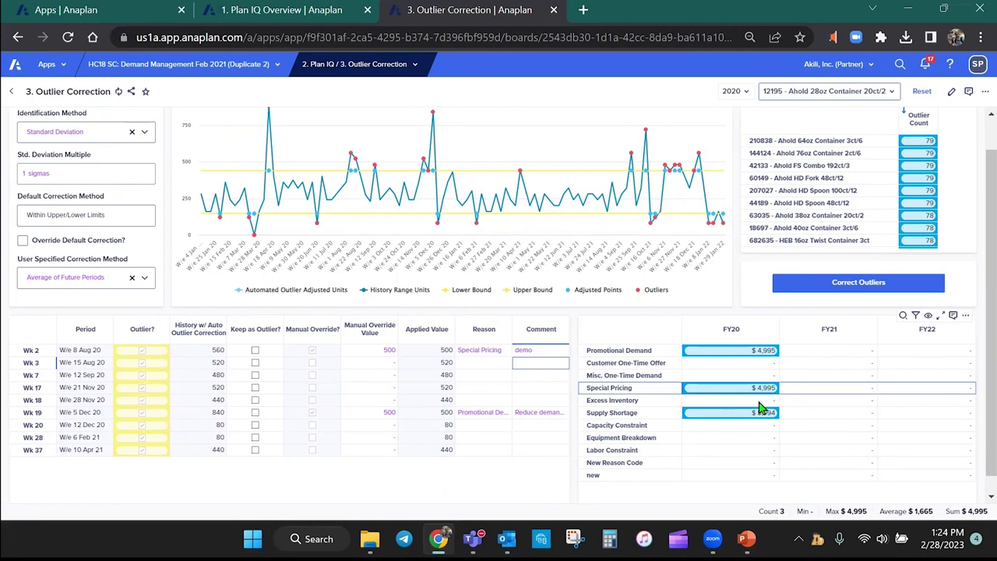
{"action": "scroll", "coordinate": [761, 406], "scroll_direction": "up", "scroll_amount": 1}
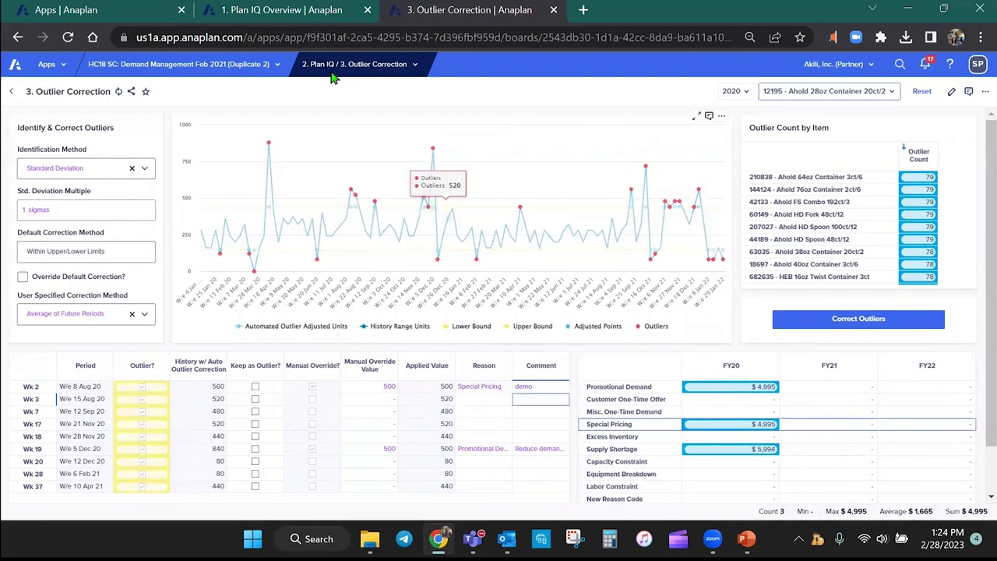
- Open the Error Review page of the Demand Forecasting section
{"action": "left_click", "coordinate": [359, 67]}
{"action": "mouse_move", "coordinate": [412, 163]}
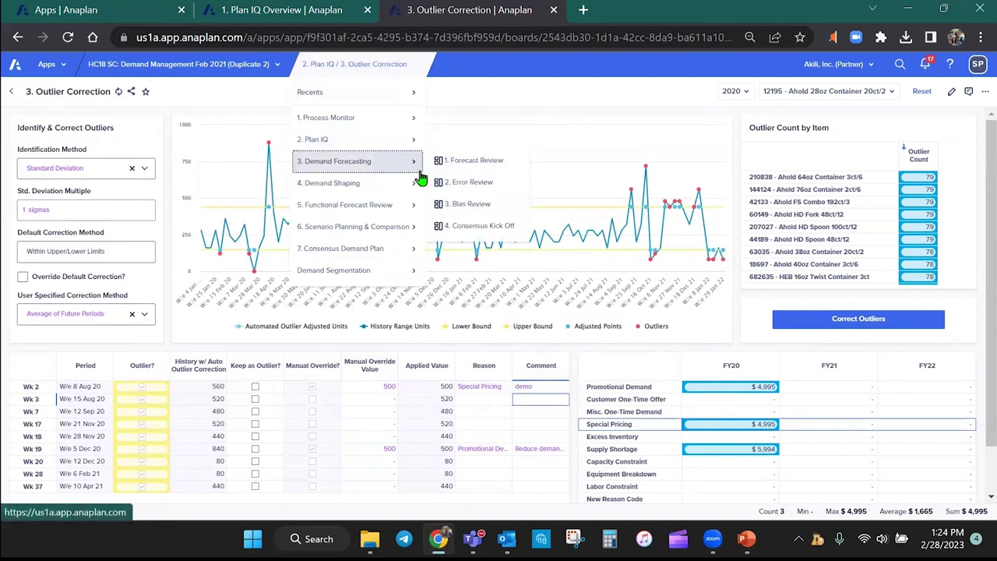
{"action": "left_click", "coordinate": [483, 183]}
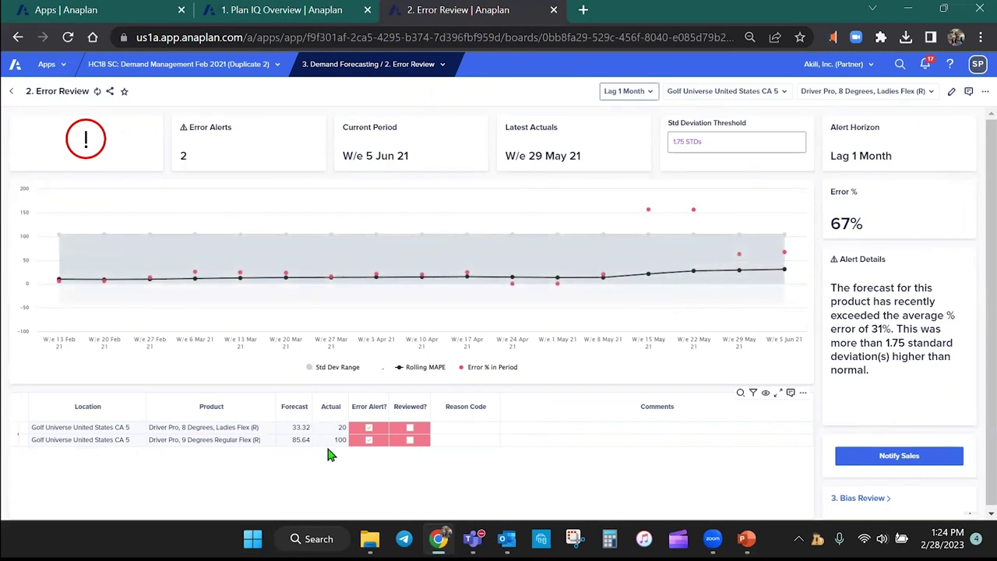
- Set the reason code of the Driver Pro, 8 Degrees, Ladies Flex (R) error alert to NATURAL DISASTER and add the comment "discussed error"
{"action": "left_click", "coordinate": [406, 433]}
{"action": "left_click", "coordinate": [493, 428]}
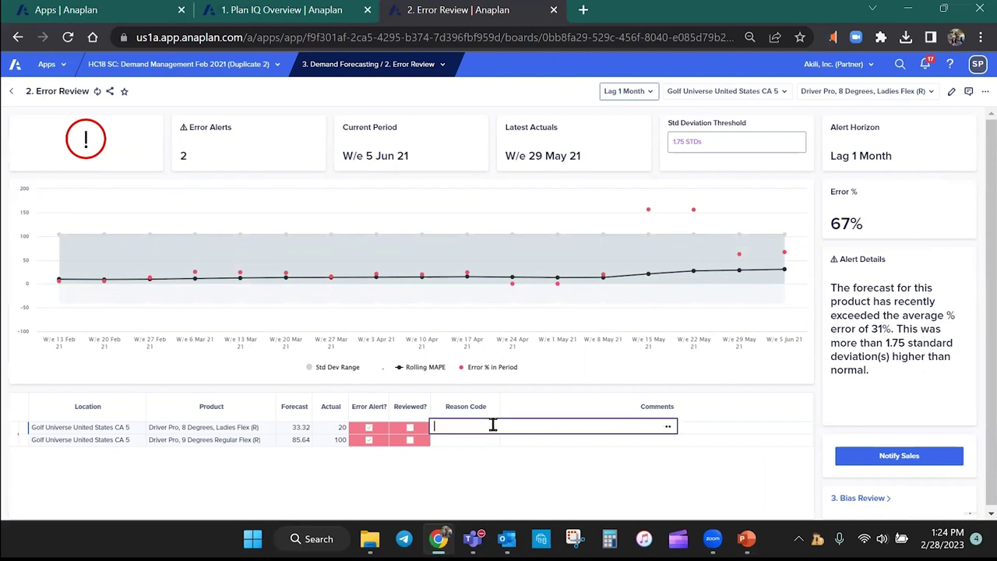
{"action": "left_click", "coordinate": [492, 425]}
{"action": "left_click", "coordinate": [498, 379]}
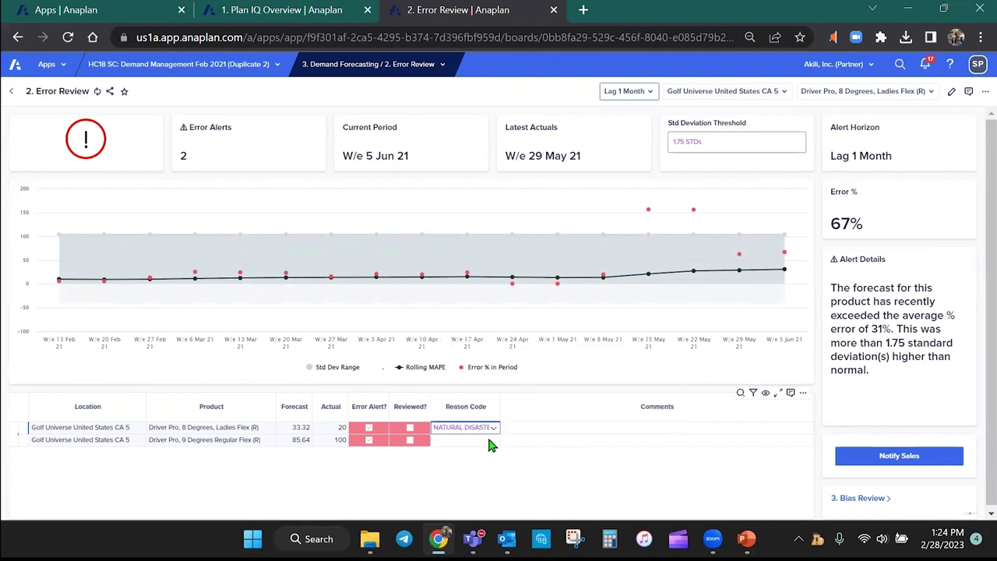
{"action": "left_click", "coordinate": [497, 427]}
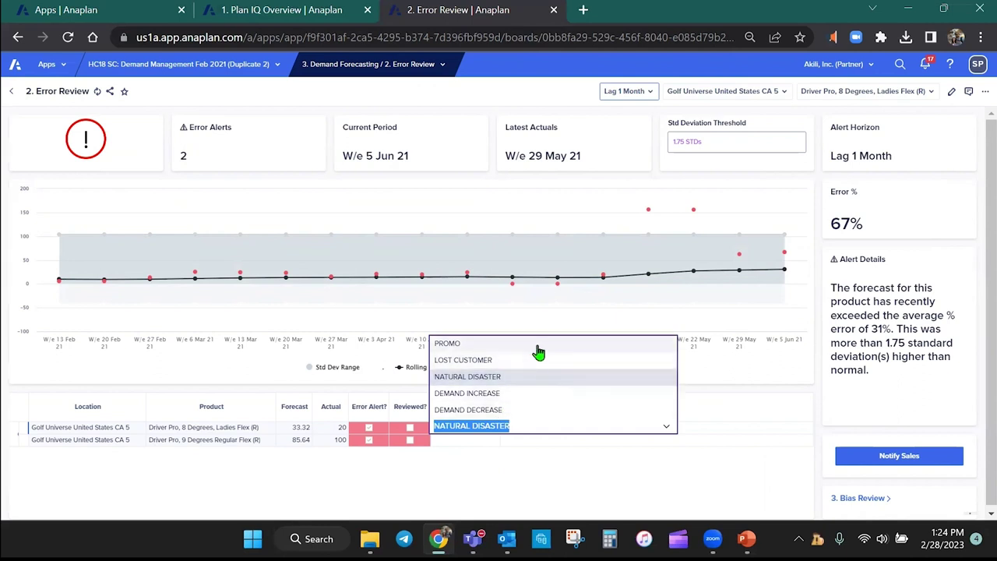
{"action": "left_click", "coordinate": [511, 454]}
{"action": "left_click", "coordinate": [541, 433]}
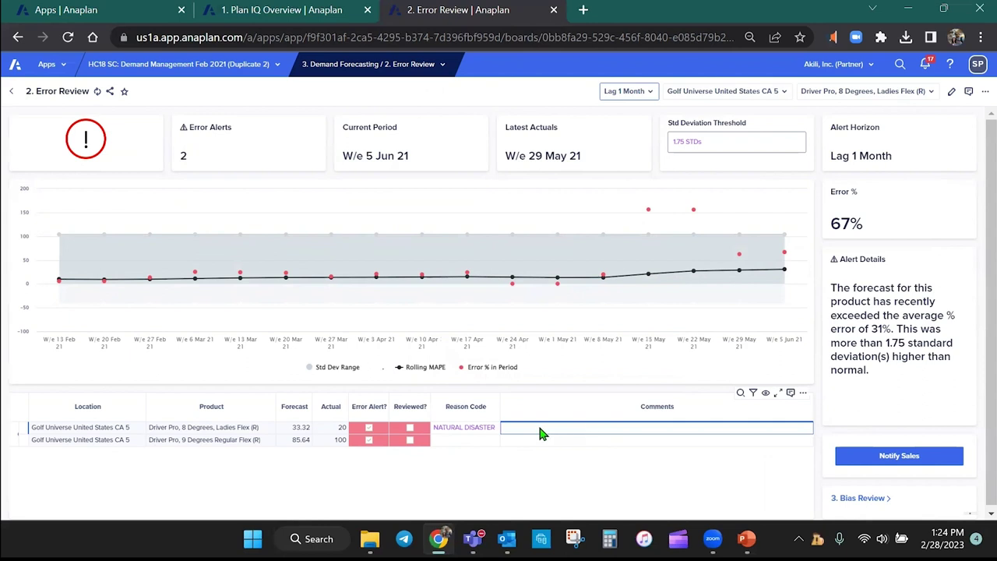
{"action": "type", "text": "discussed error"}
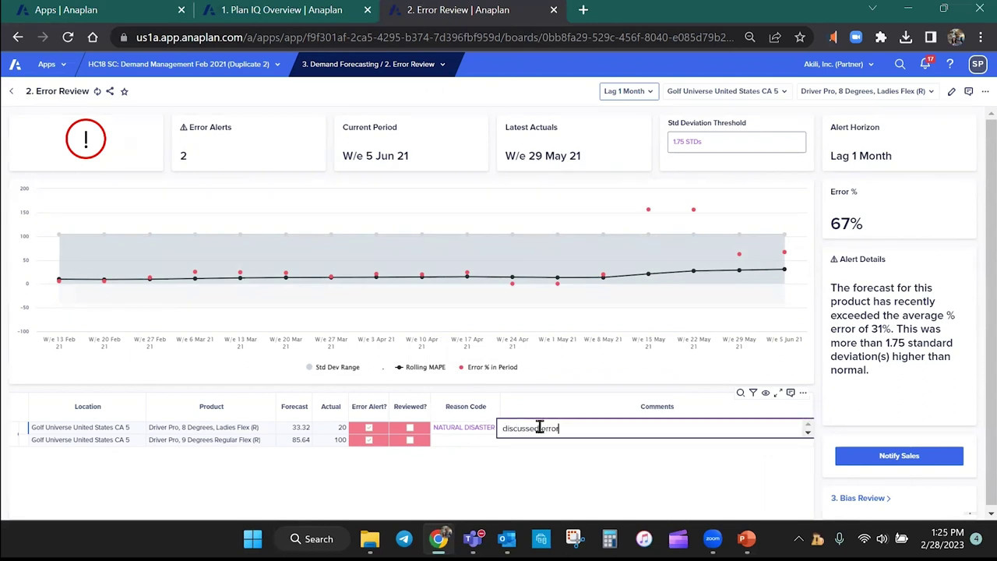
{"action": "key", "text": "Return"}
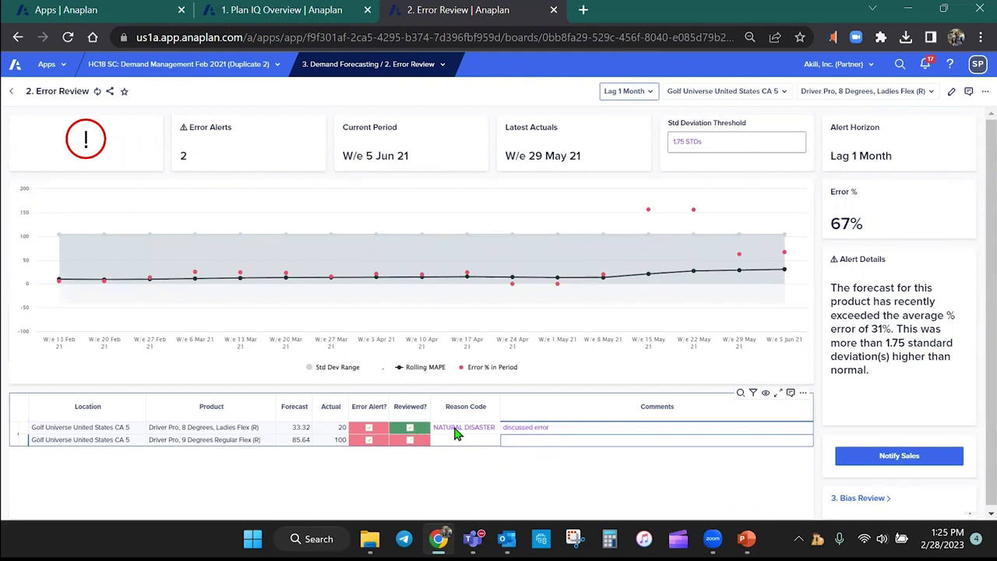
- Preview the sales notification message, close it without sending, and open the Bias Review page of Demand Forecasting
{"action": "left_click", "coordinate": [881, 458]}
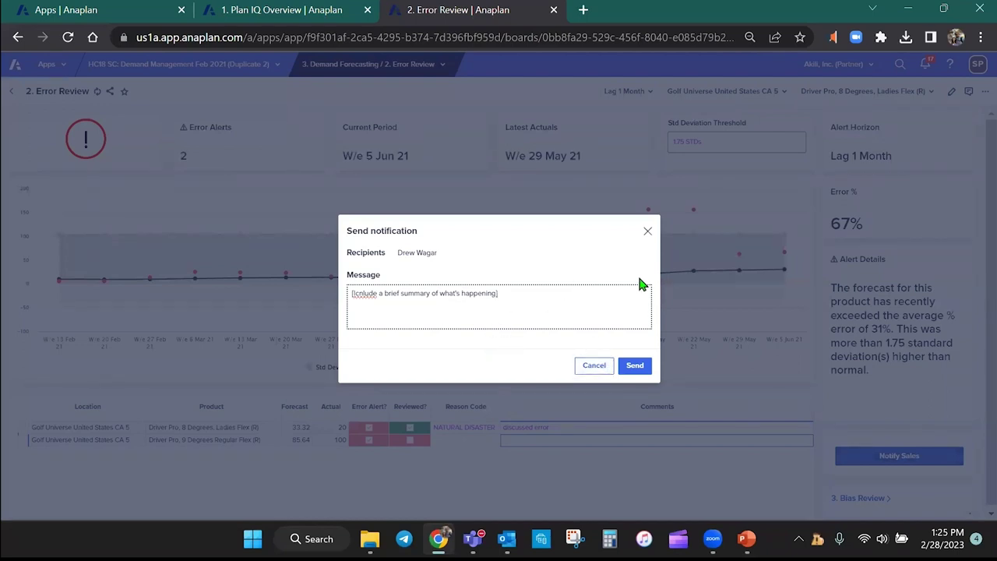
{"action": "left_click", "coordinate": [647, 234]}
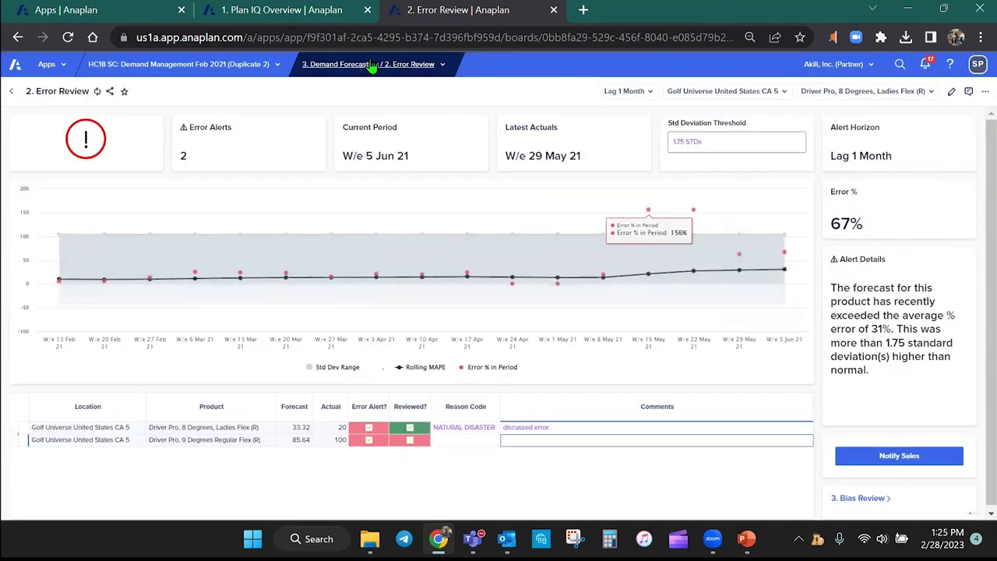
{"action": "left_click", "coordinate": [367, 64]}
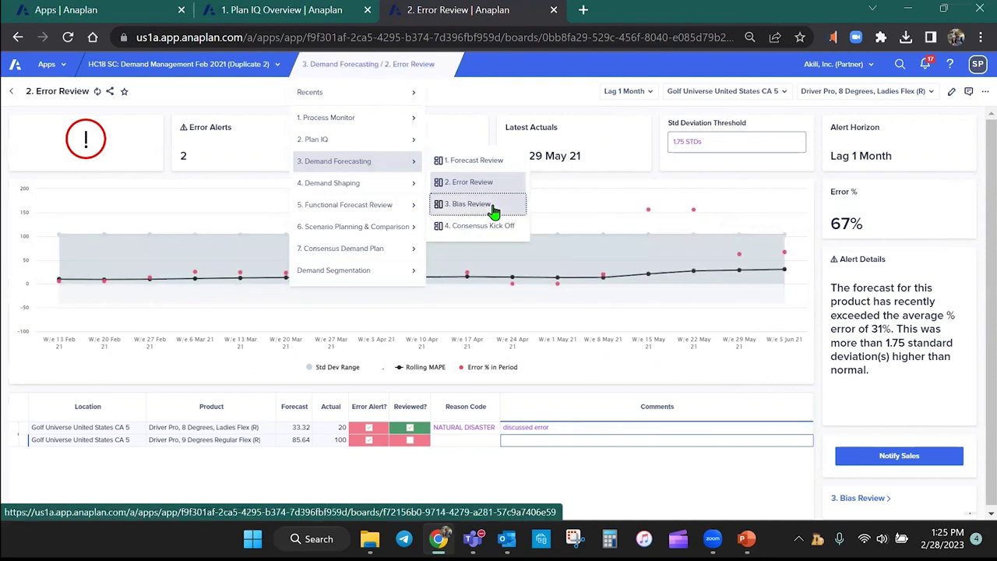
{"action": "left_click", "coordinate": [493, 209]}
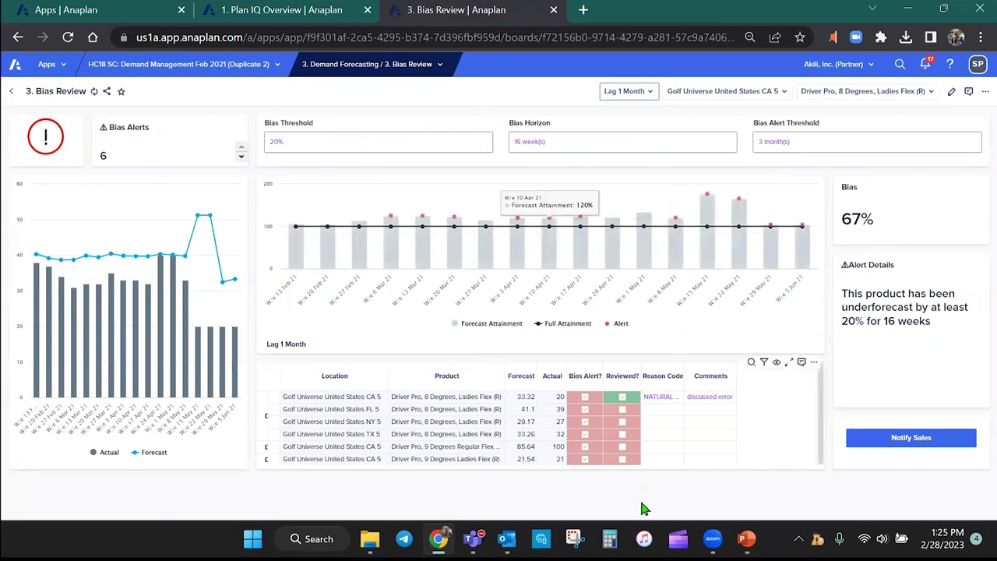
- Switch to the Statistical Forecasting Deck in PowerPoint and show the Contact Us slide
{"action": "left_click", "coordinate": [746, 538]}
{"action": "left_click", "coordinate": [112, 336]}
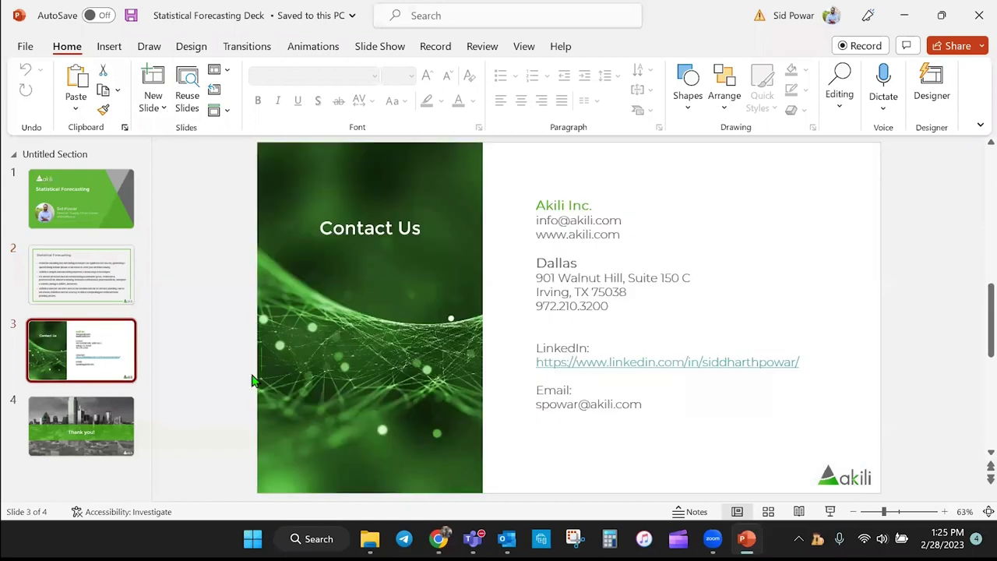